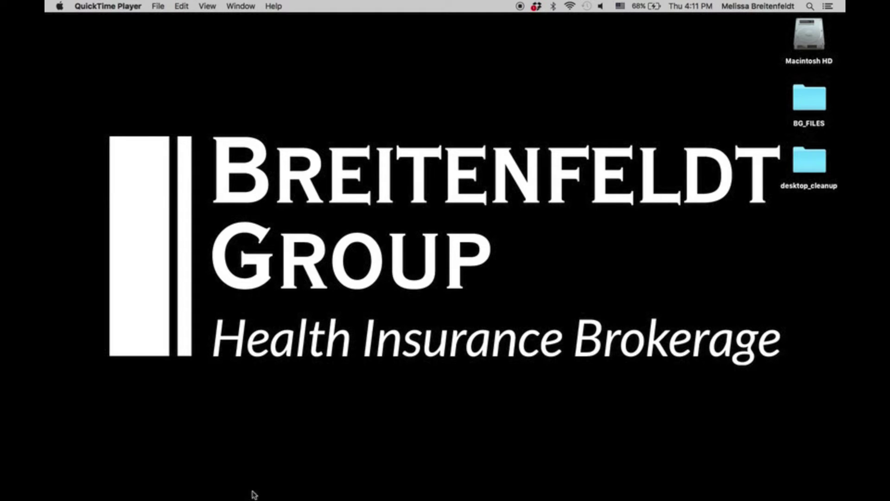
- Launch Firefox to its Start Page and bring up the Tools menu
mouse_move(252, 497)
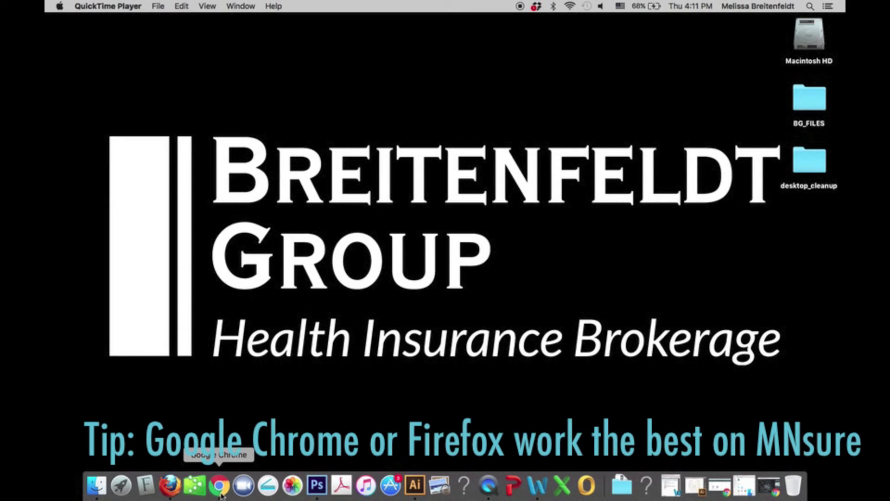
left_click(171, 486)
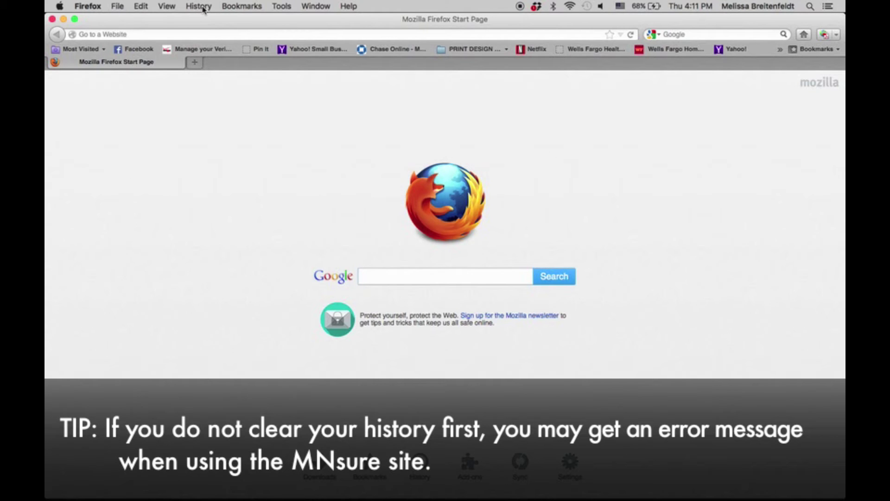
left_click(282, 10)
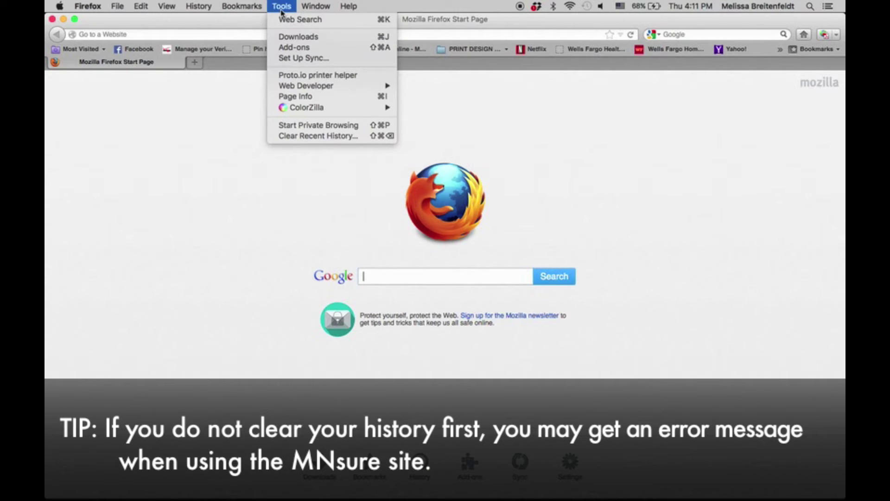
- Clear history for time range Everything, adding Cookies and Offline Website Data, leaving Form & Search History unchecked
left_click(294, 136)
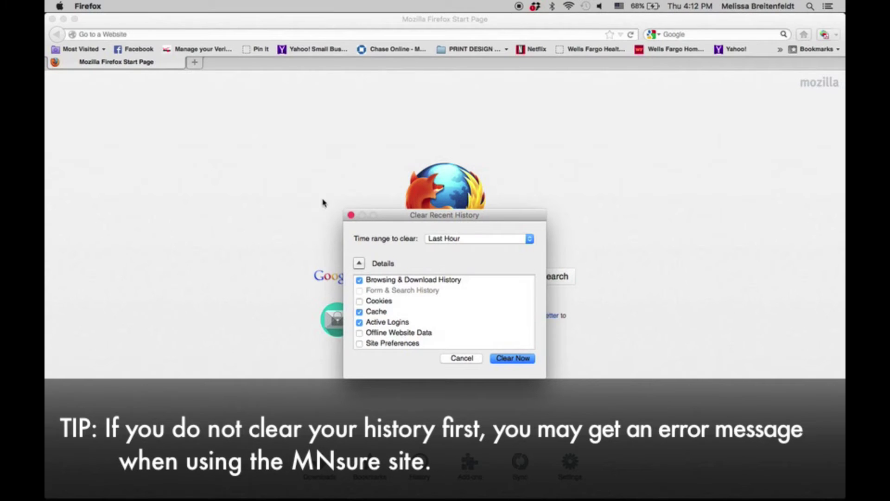
left_click(361, 302)
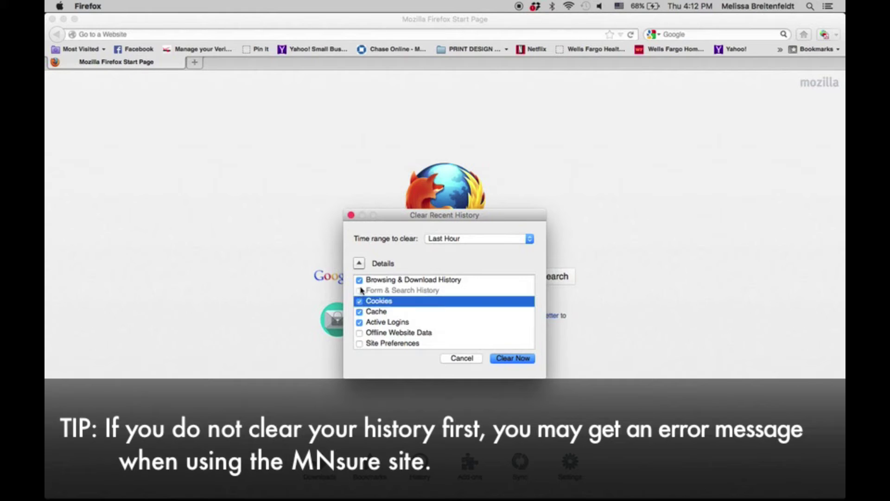
left_click(360, 291)
left_click(361, 291)
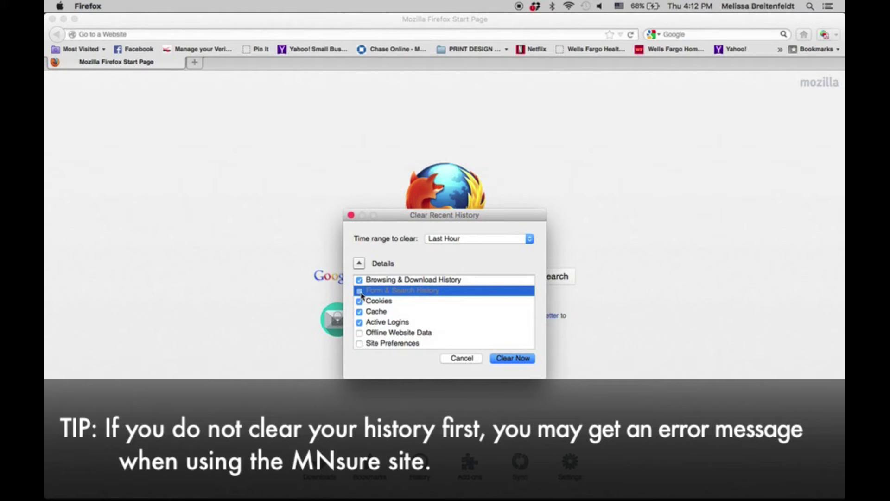
left_click(360, 333)
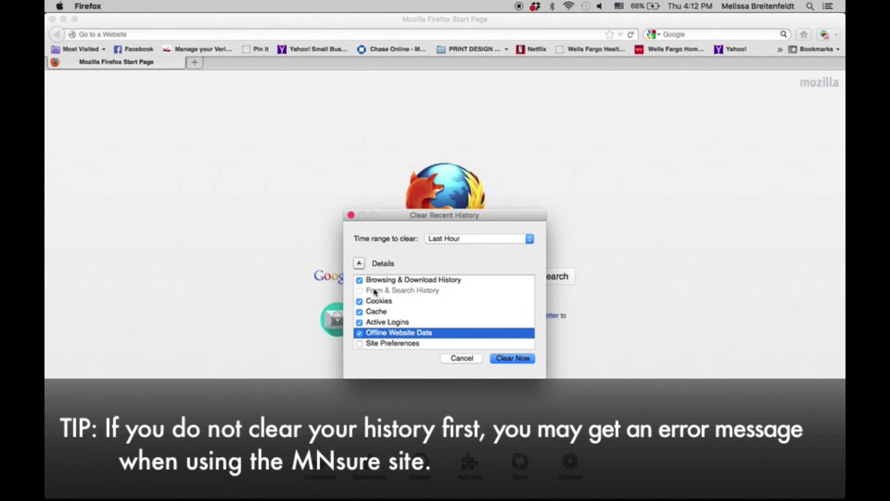
left_click(449, 239)
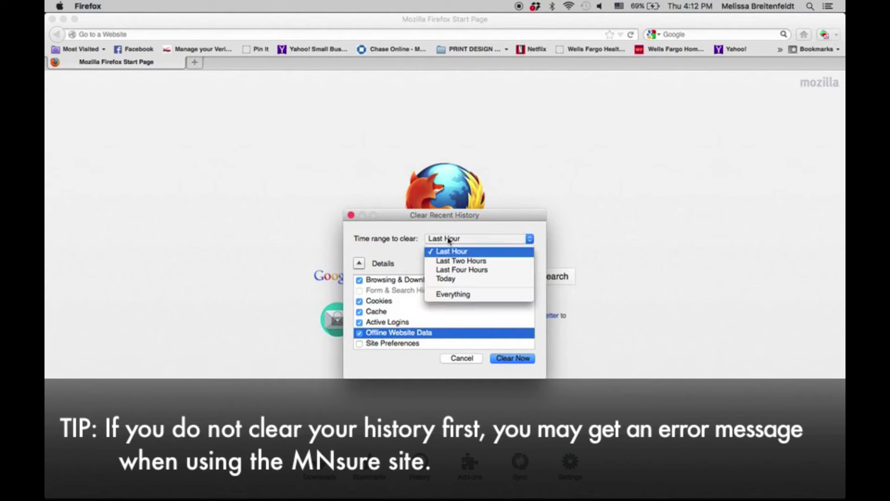
left_click(443, 295)
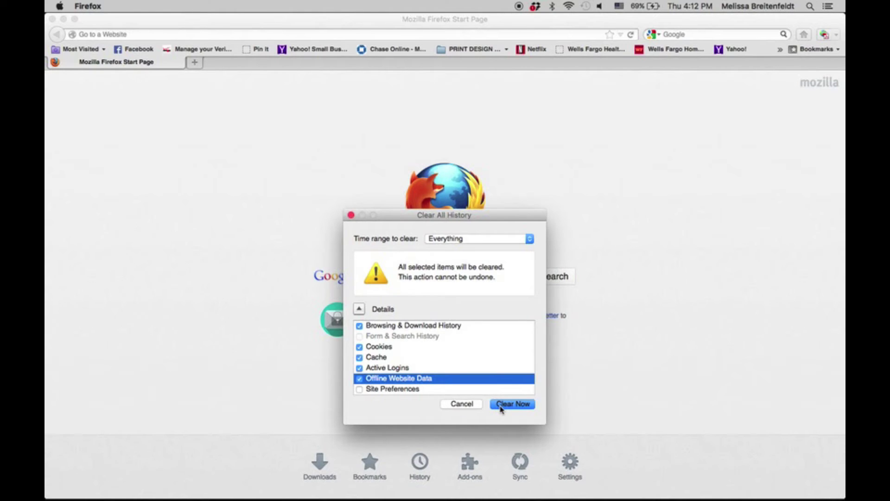
left_click(500, 407)
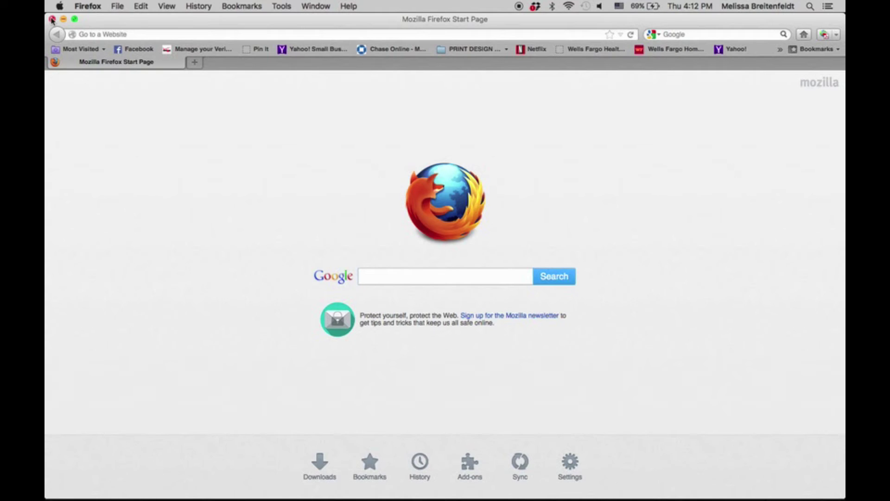
- Close and fully quit Firefox, then relaunch it from the Dock
left_click(52, 19)
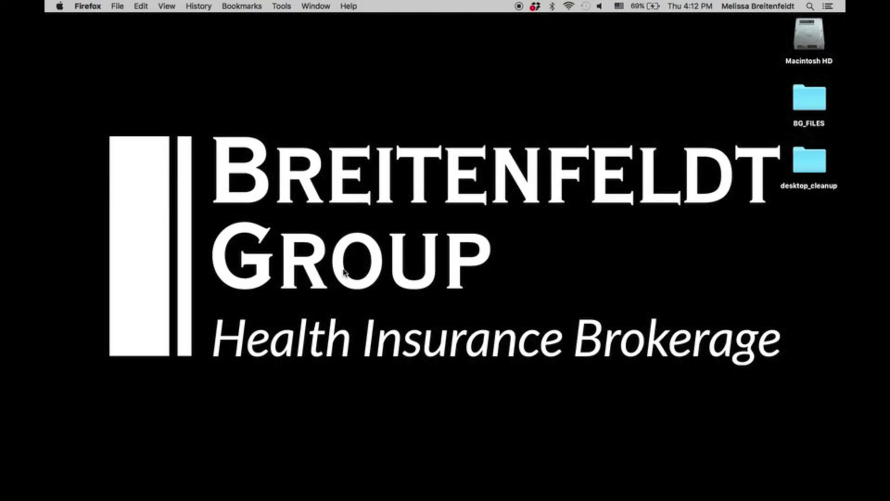
mouse_move(264, 500)
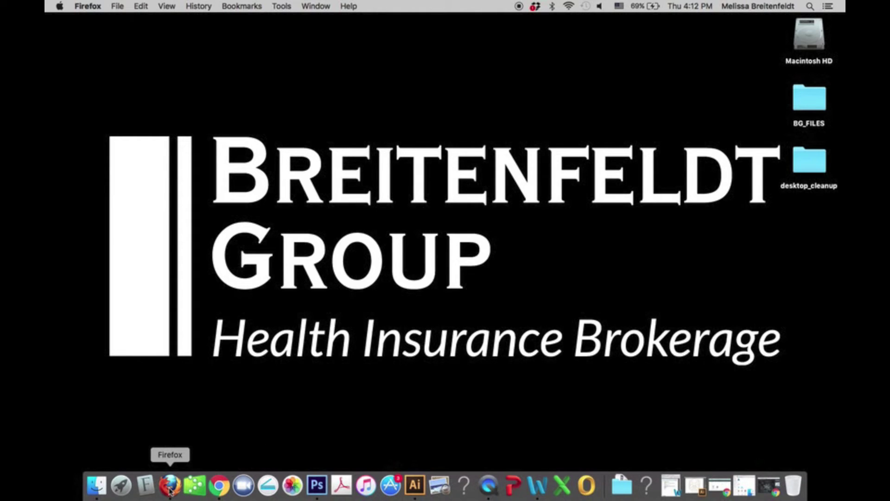
left_click(91, 6)
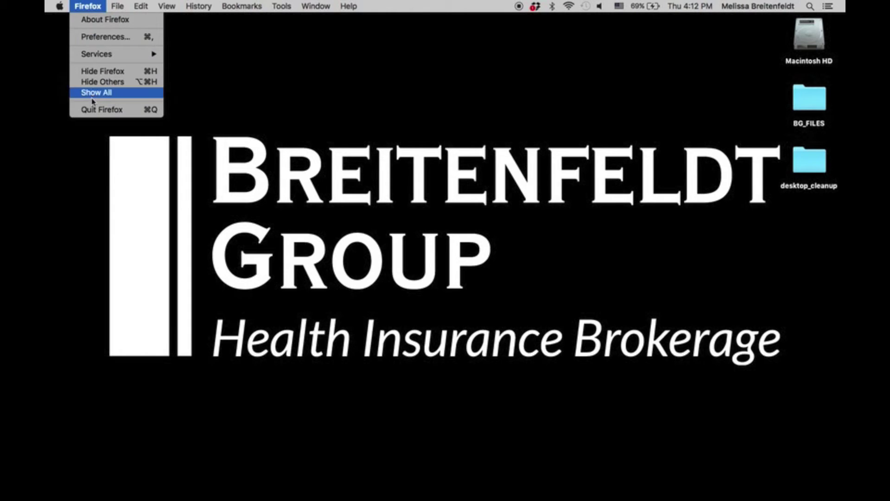
left_click(91, 111)
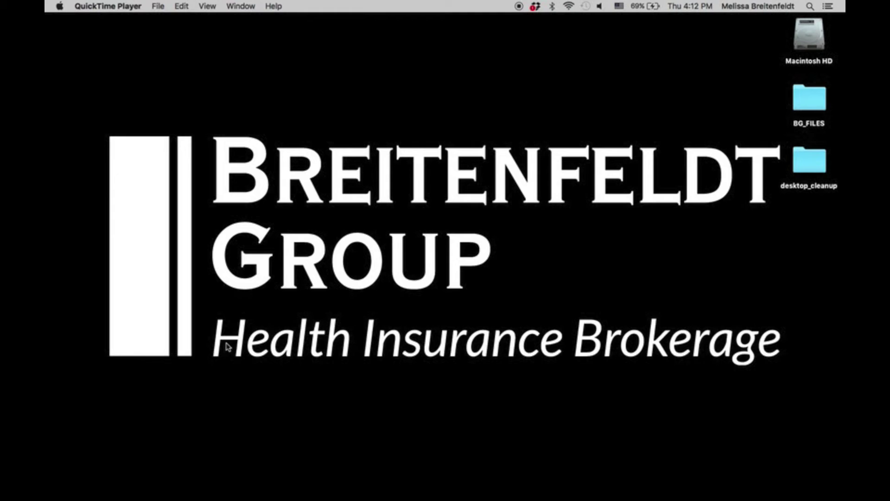
mouse_move(179, 498)
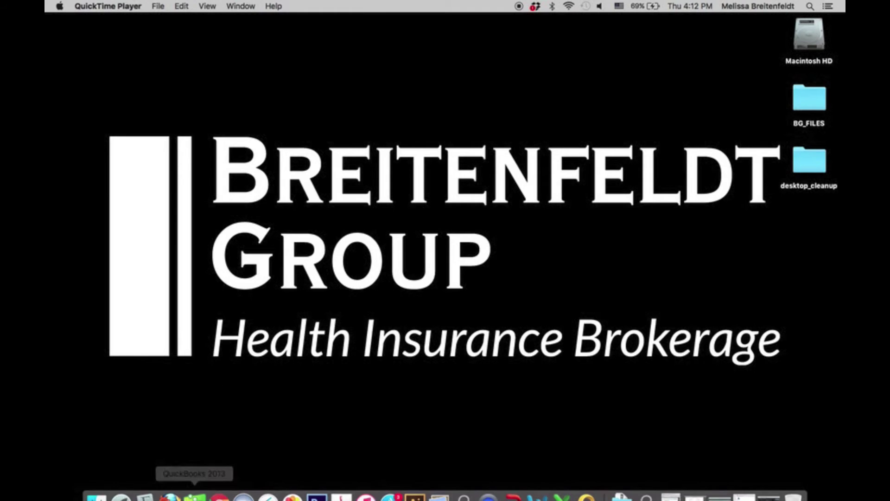
left_click(176, 488)
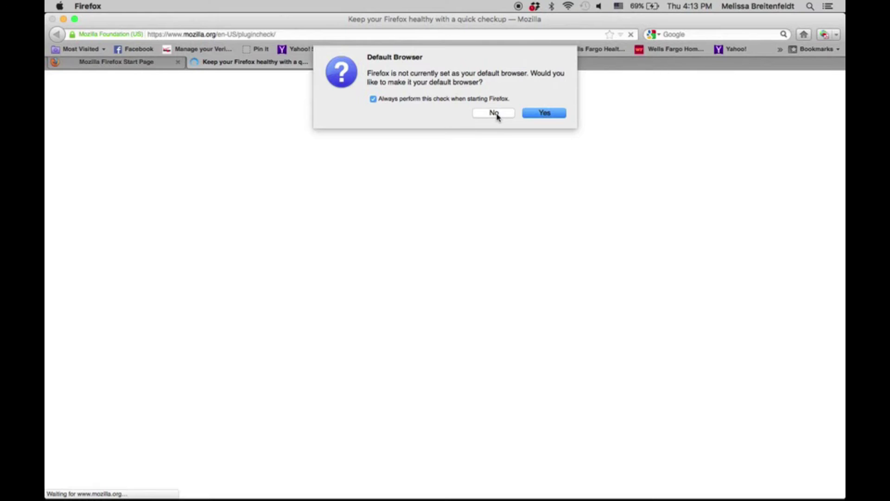
- Dismiss the default-browser prompt and load mnsure.org in the address bar
left_click(498, 117)
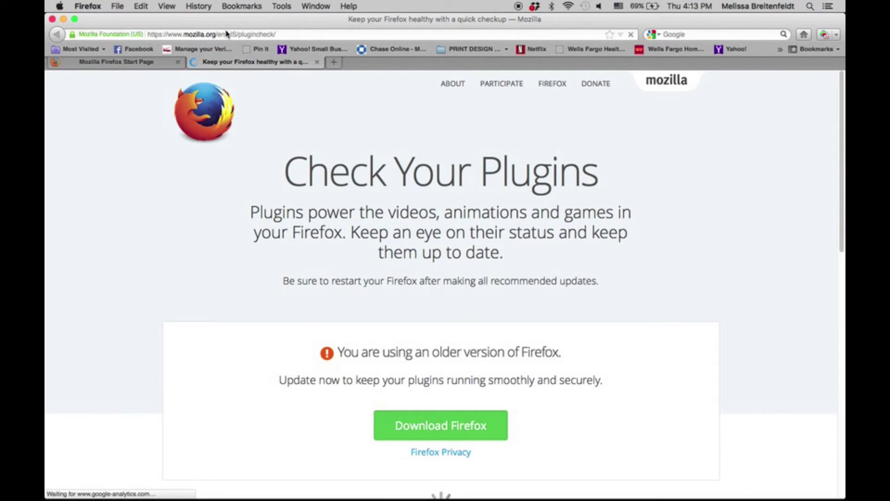
left_click(227, 34)
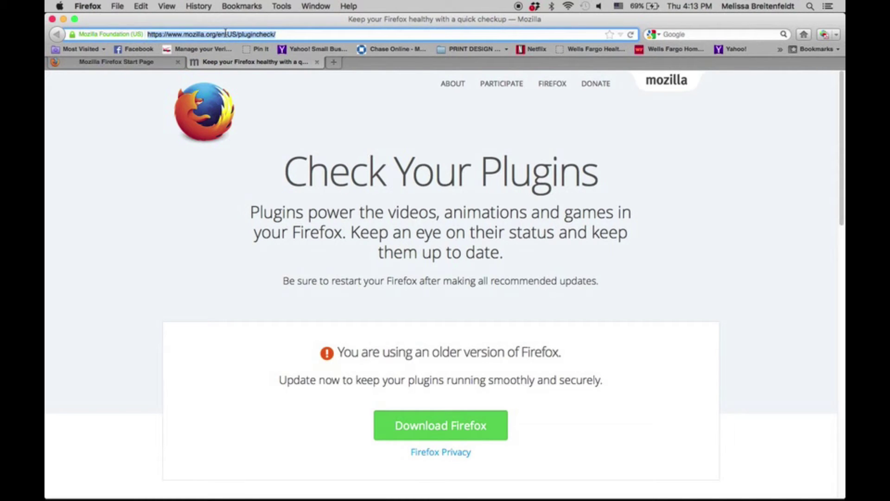
type("mnsure")
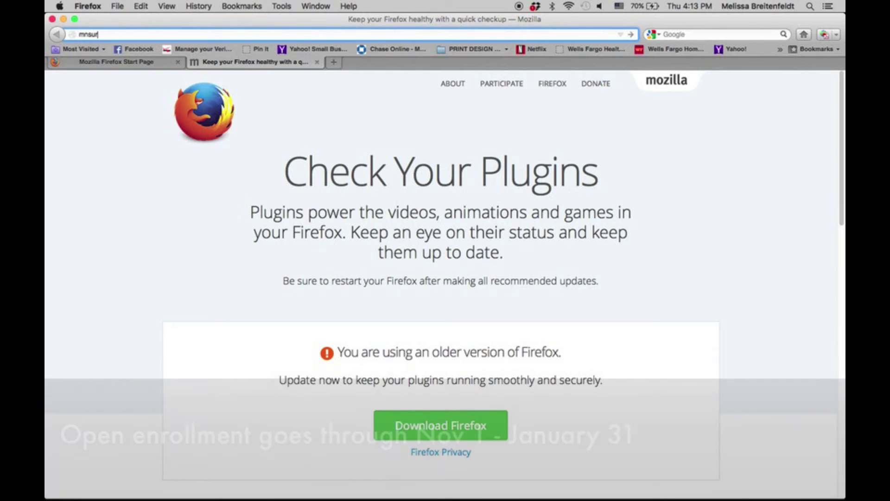
type(".org")
key("Return")
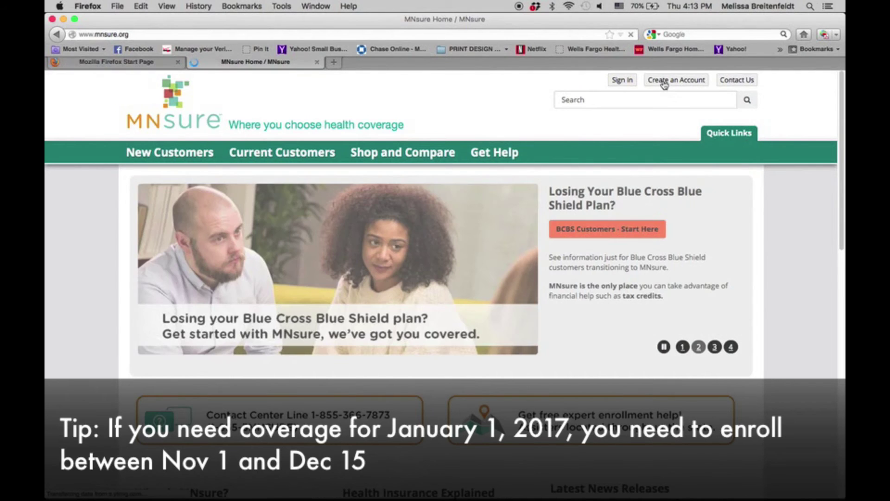
- Review the Create an Account Tip Sheet and Checklist, then choose Create Account & Apply
left_click(664, 83)
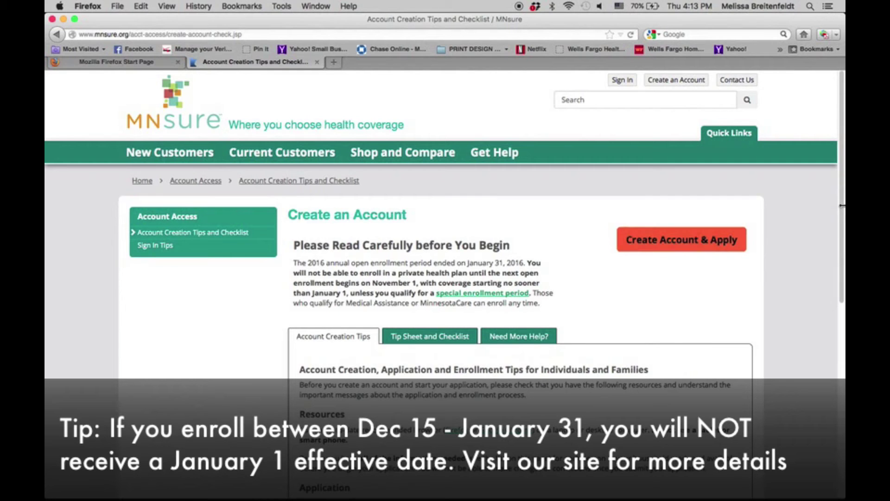
left_click_drag(842, 210, 829, 296)
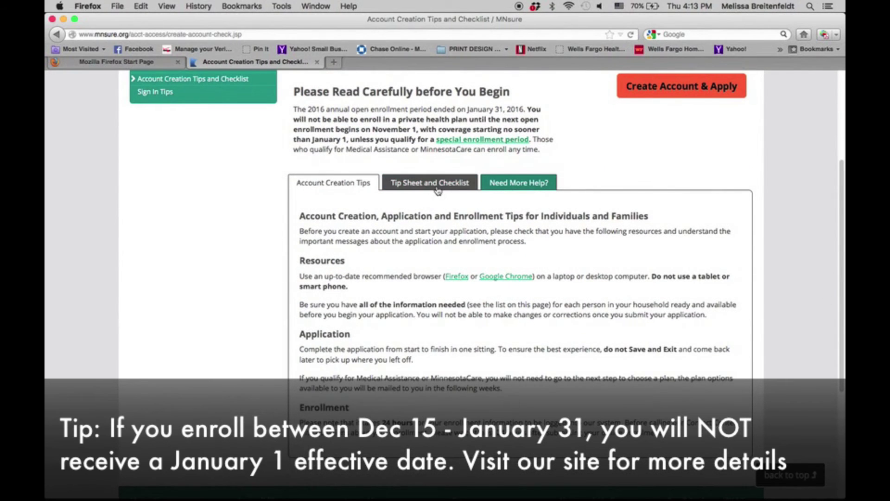
left_click(439, 190)
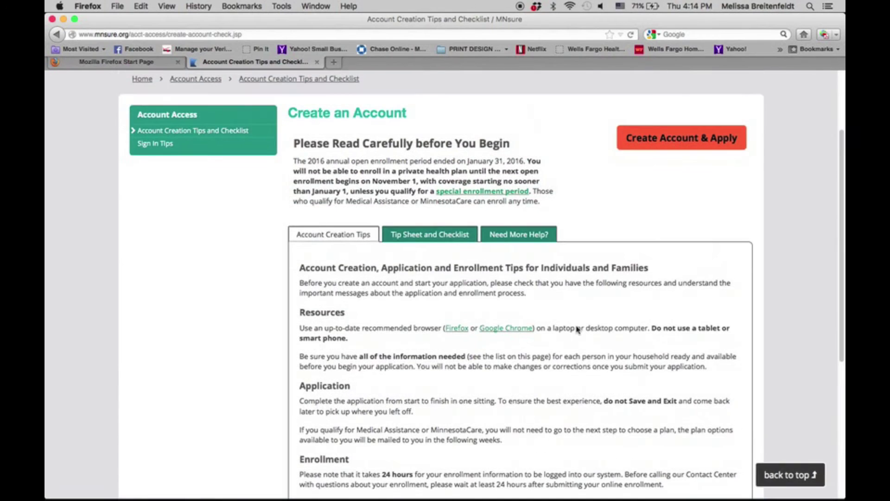
scroll(579, 331, "up", 2)
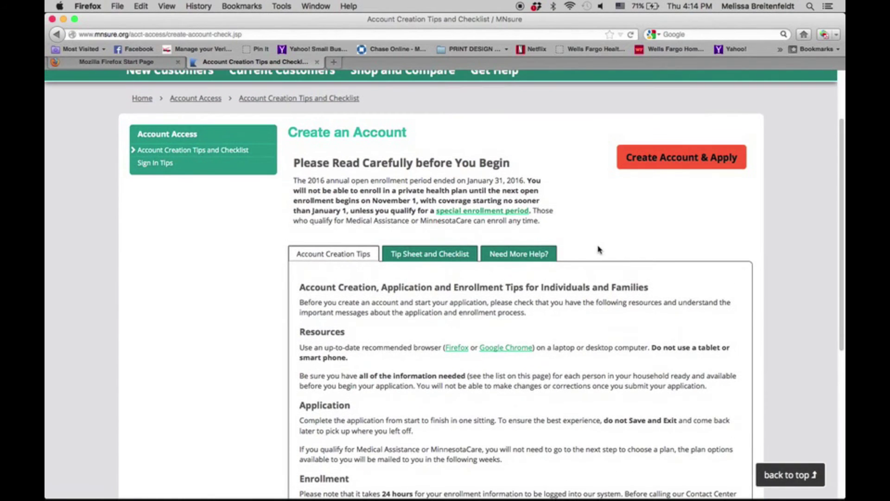
left_click(652, 165)
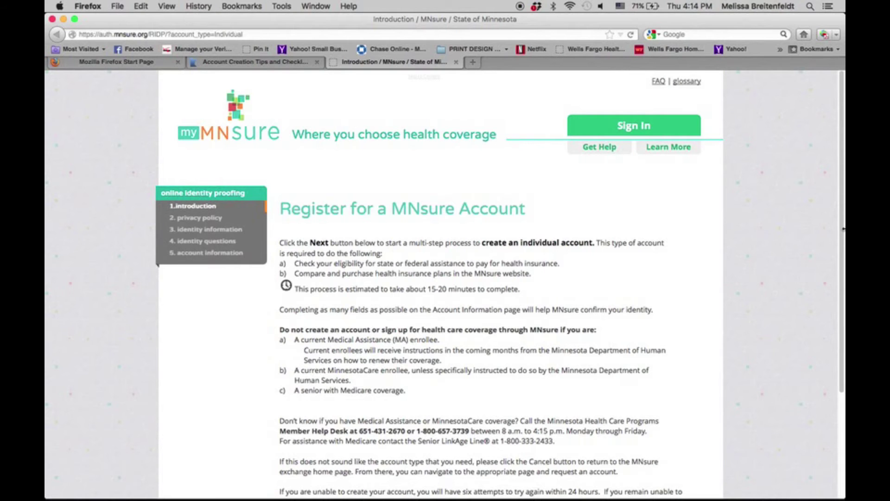
- Continue past the introduction, tick I agree on the privacy warning, and accept it
scroll(843, 228, "down", 1)
scroll(843, 226, "down", 3)
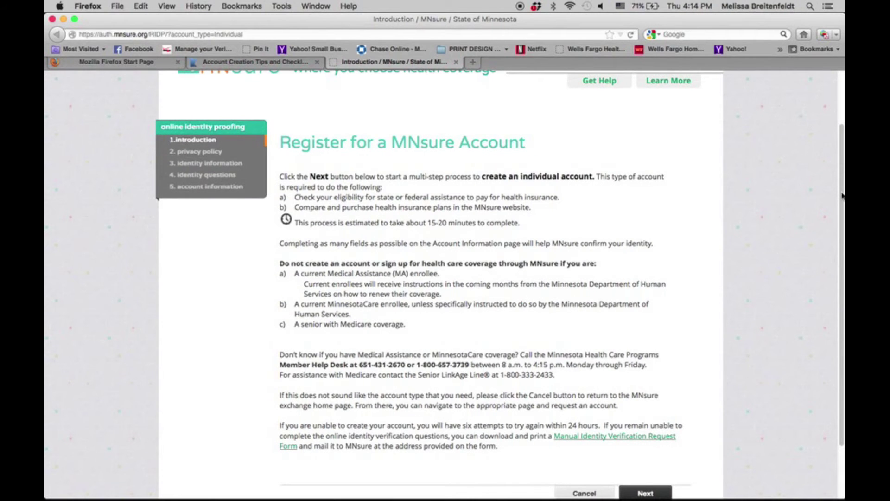
scroll(843, 196, "down", 3)
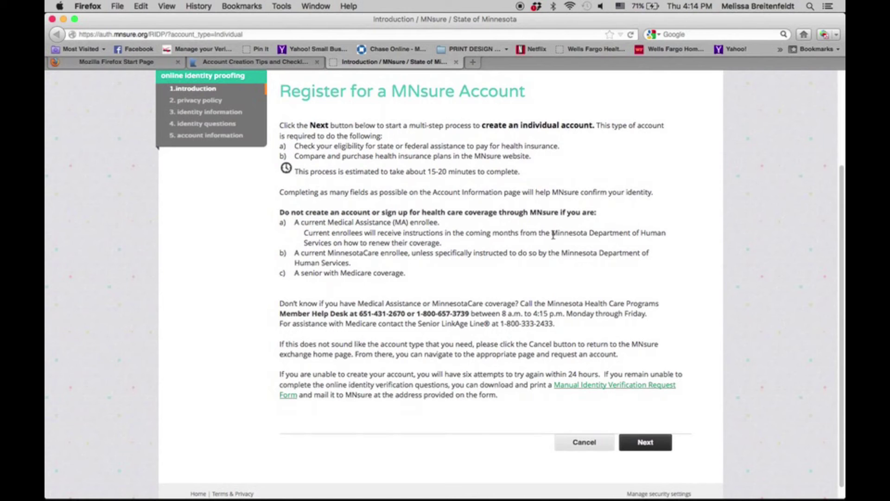
left_click(646, 443)
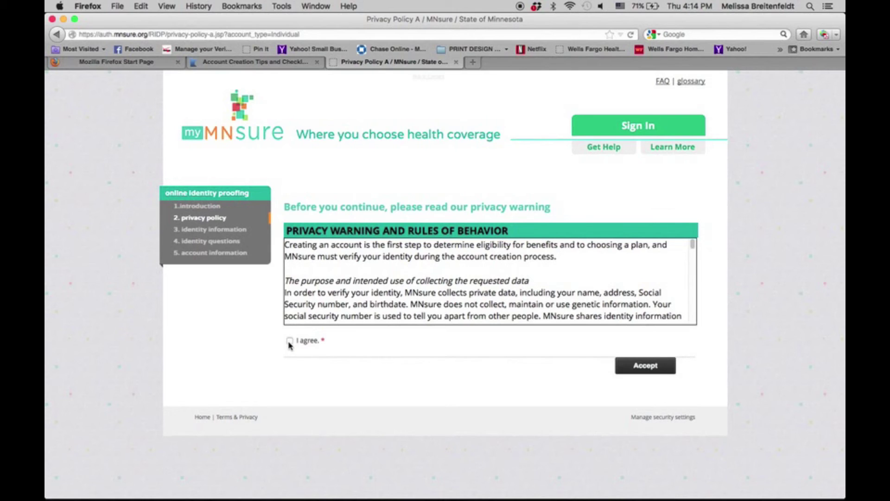
left_click_drag(693, 246, 691, 294)
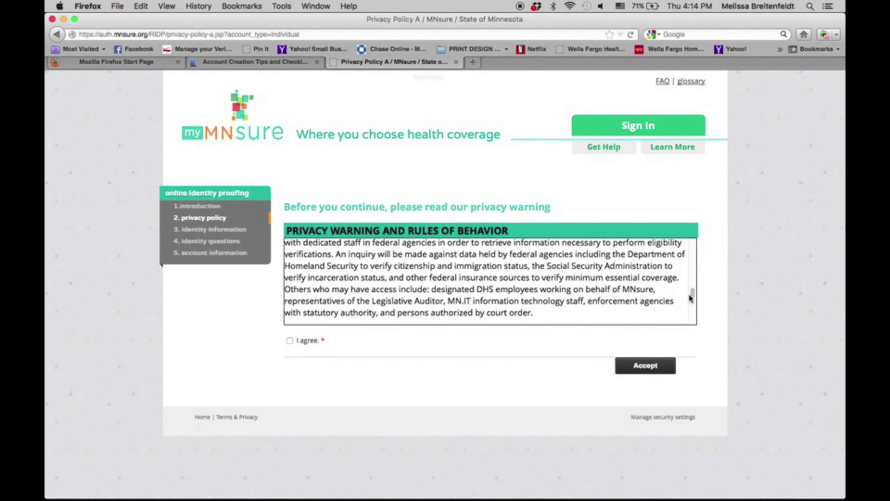
left_click(290, 341)
left_click(631, 366)
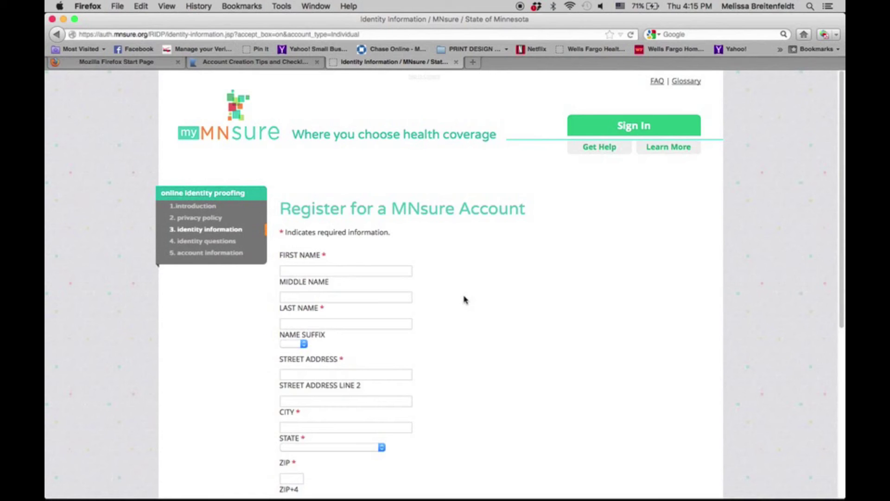
- Scroll the empty Identity Information form down to date of birth, then switch to QuickTime Player
left_click_drag(842, 195, 833, 349)
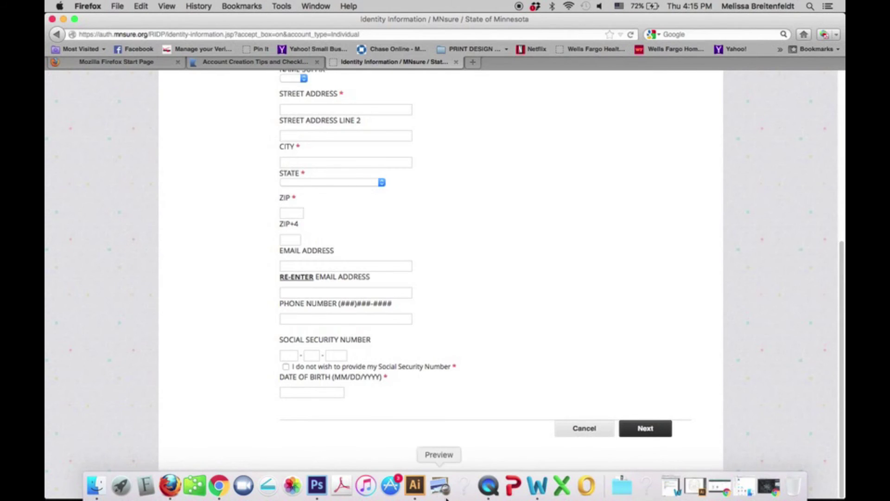
left_click(488, 486)
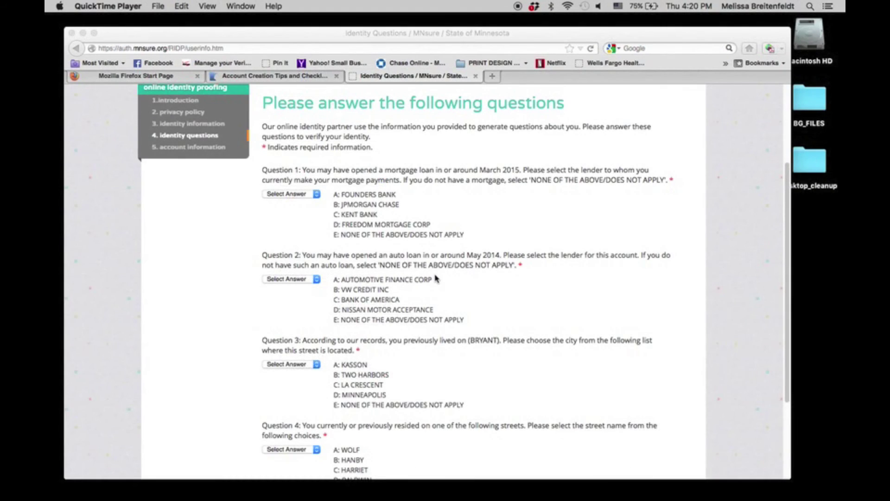
- Scroll down the Account information page with username, password, shared secret and security answers filled
scroll(436, 279, "down", 2)
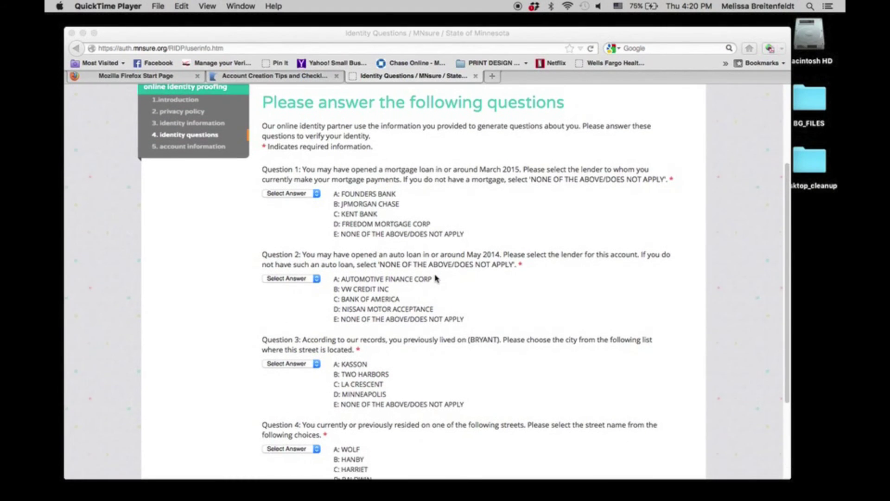
scroll(436, 278, "down", 1)
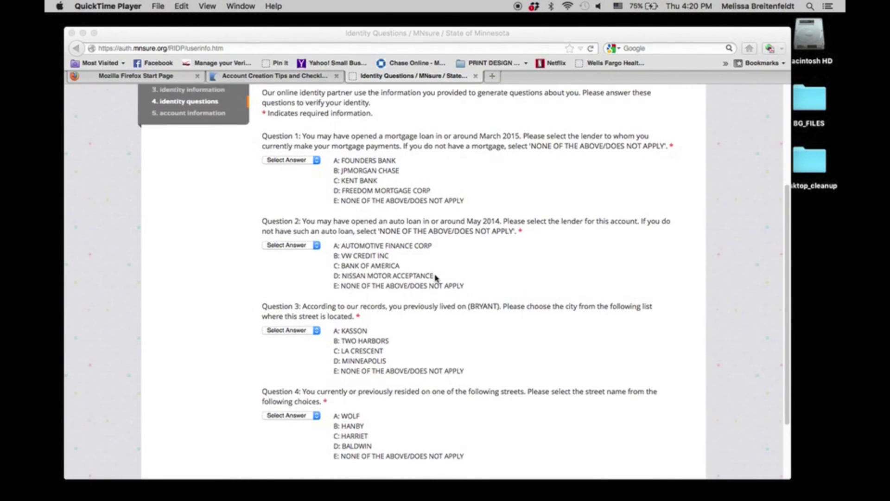
scroll(485, 321, "down", 1)
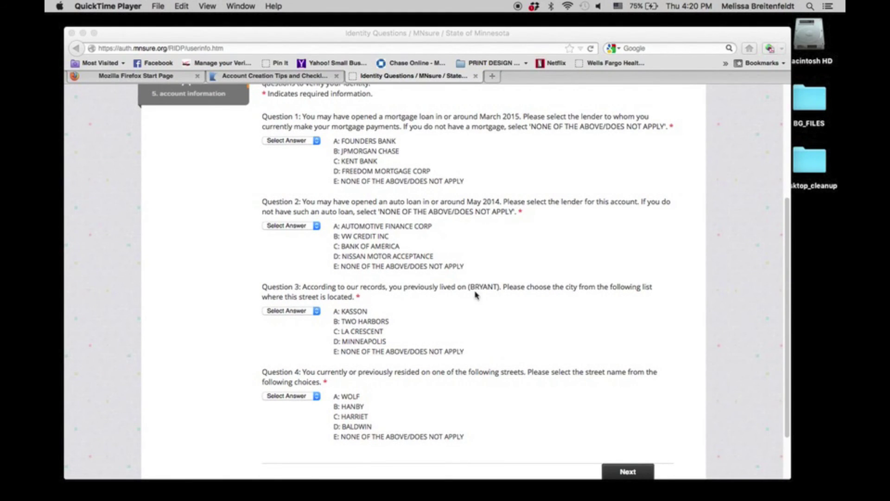
scroll(537, 366, "down", 2)
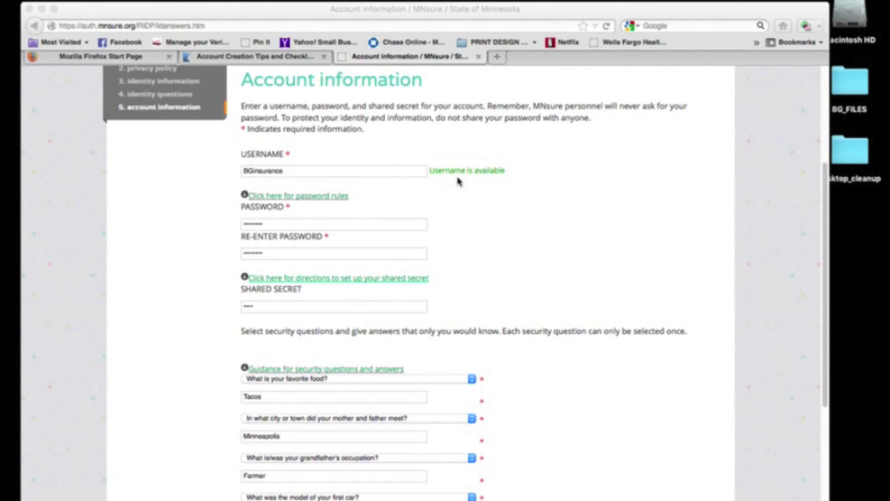
- Refocus the Firefox window, scroll to the bottom, and submit the Account information with Next
left_click(292, 226)
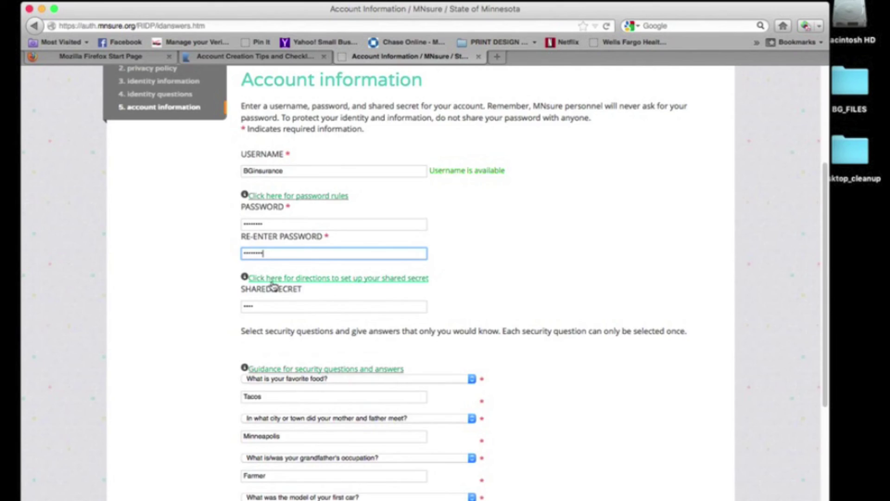
scroll(273, 297, "down", 5)
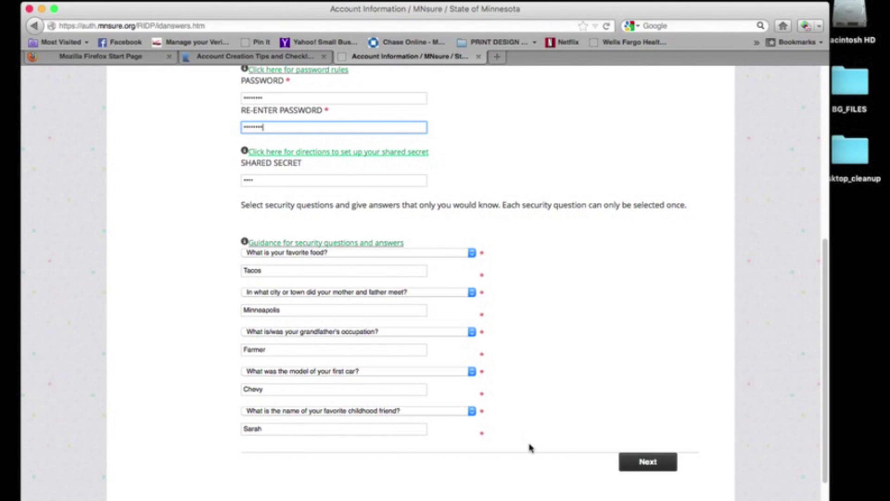
left_click(640, 470)
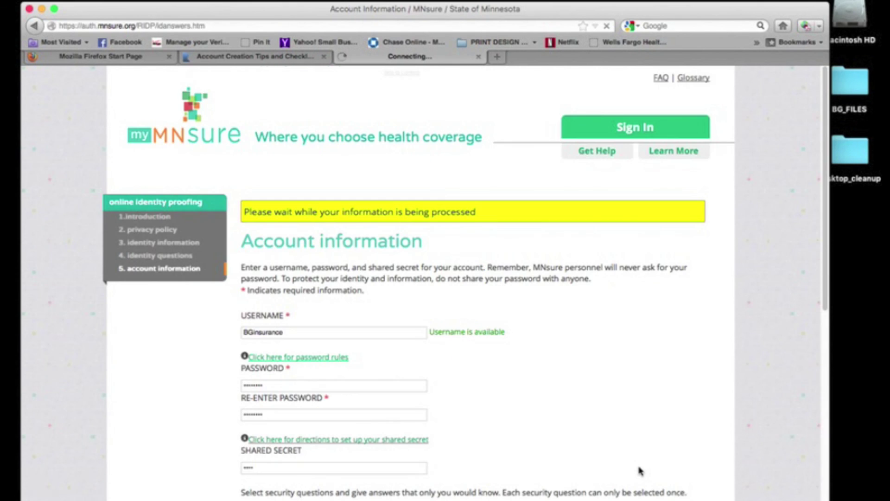